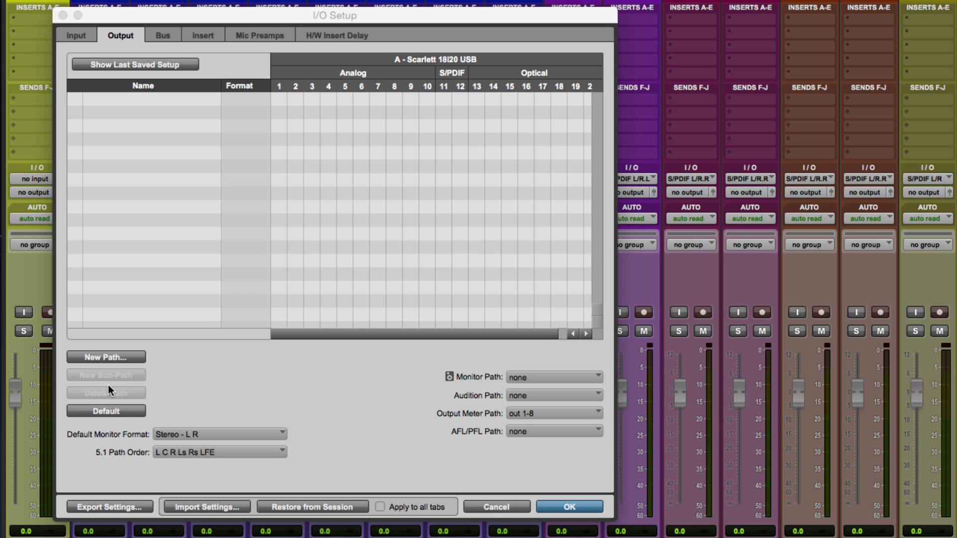
- Add a new 5.1-format output path named 'Monitors'
left_click(111, 358)
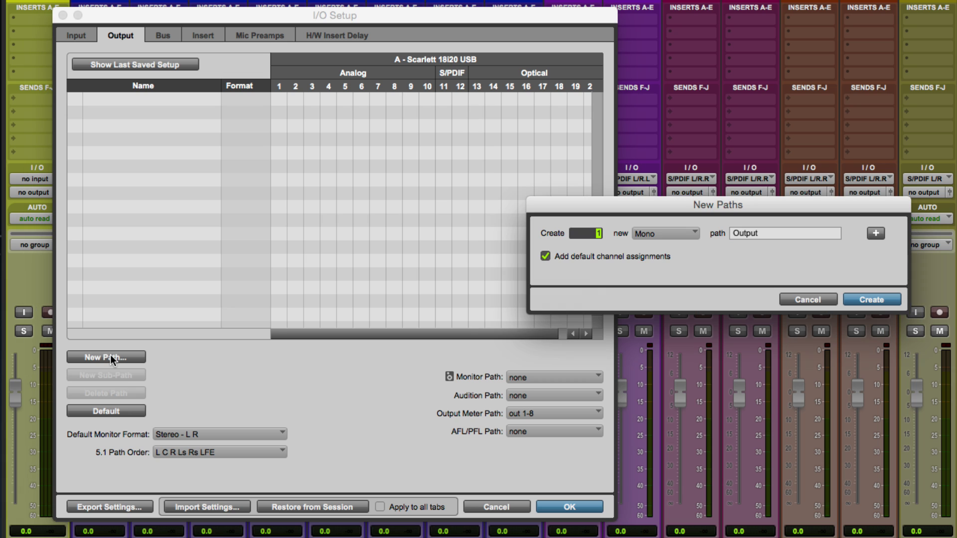
left_click(657, 236)
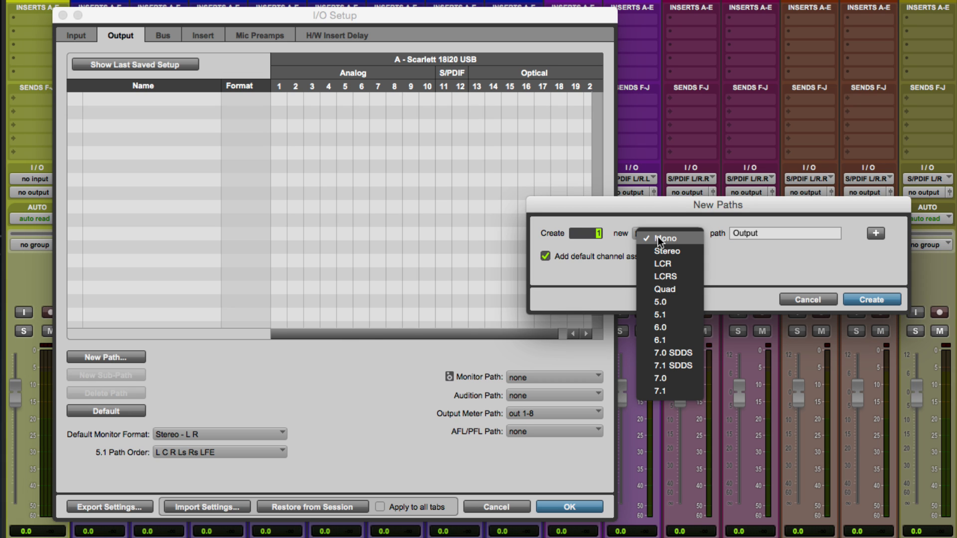
left_click(679, 314)
key("Tab")
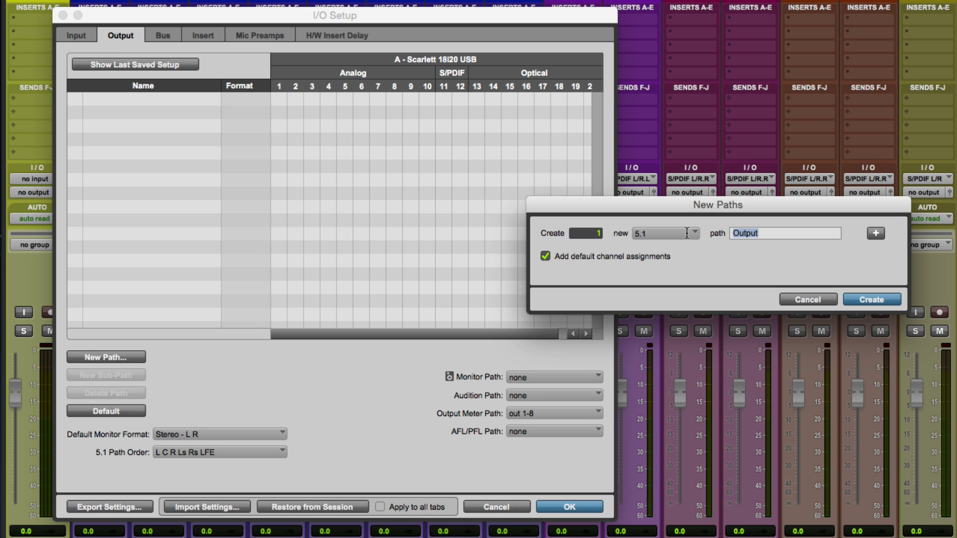
type("Monitors")
left_click(877, 298)
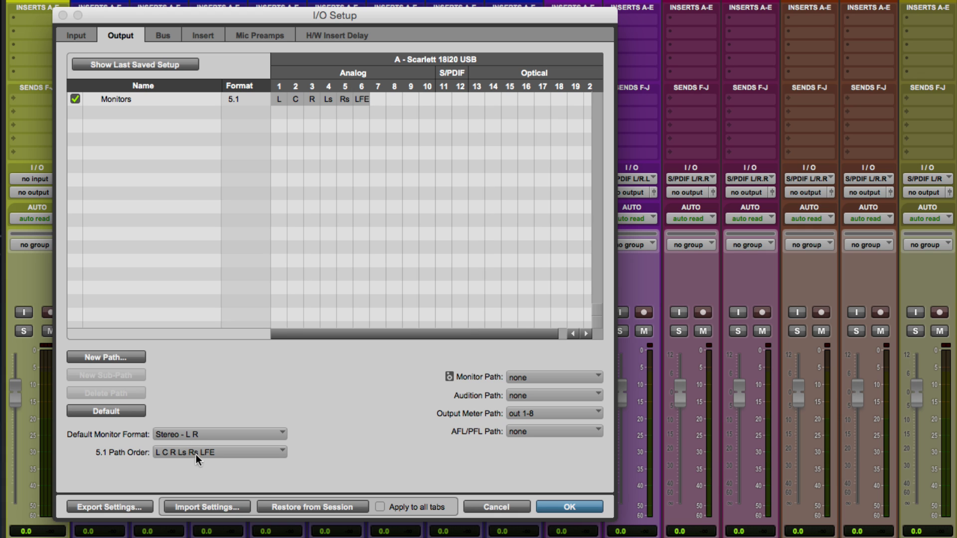
- Keep the L C R Ls Rs LFE path order and move R, LFE and Rs to outputs 2, 4 and 8
left_click(209, 451)
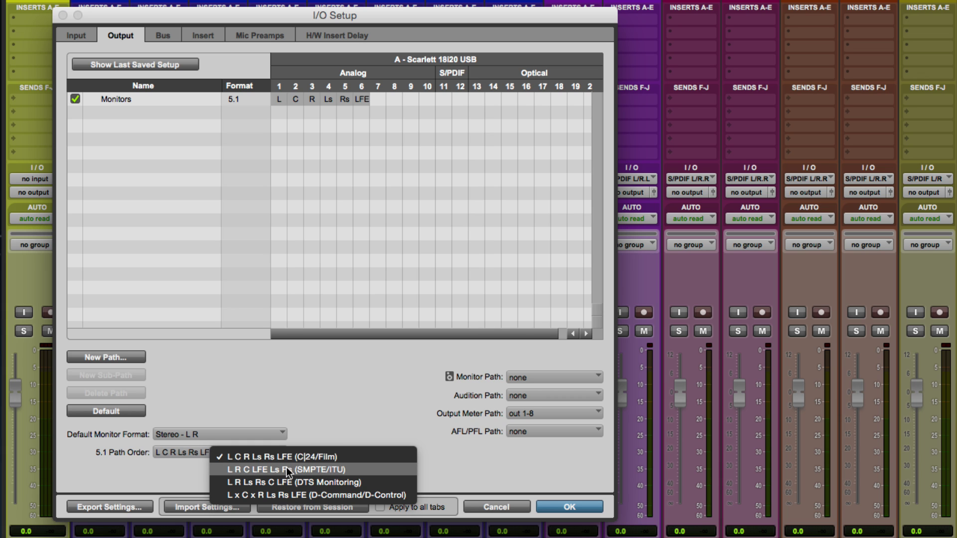
left_click(304, 456)
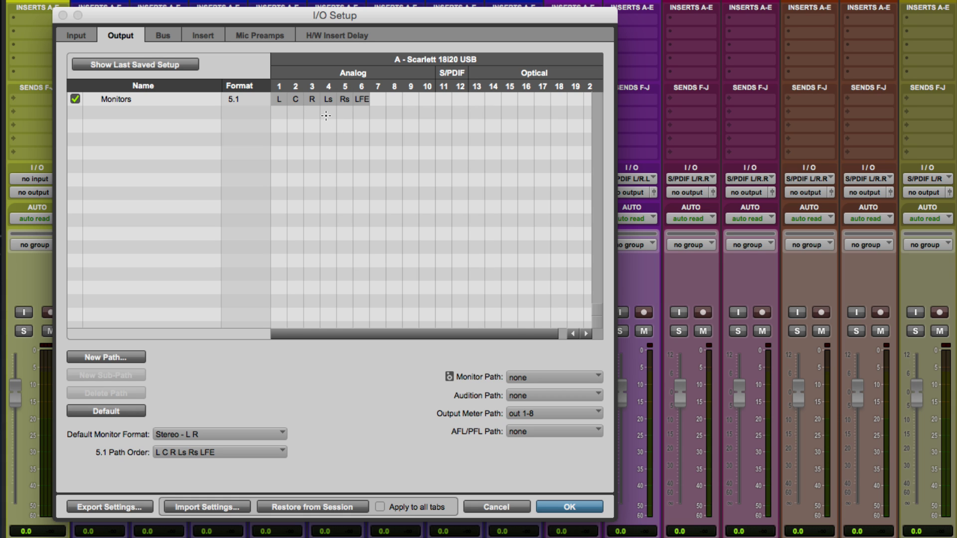
left_click_drag(315, 102, 296, 100)
left_click_drag(362, 100, 329, 100)
mouse_move(361, 101)
left_mouse_down()
mouse_move(397, 104)
mouse_move(364, 102)
mouse_move(377, 103)
left_mouse_up()
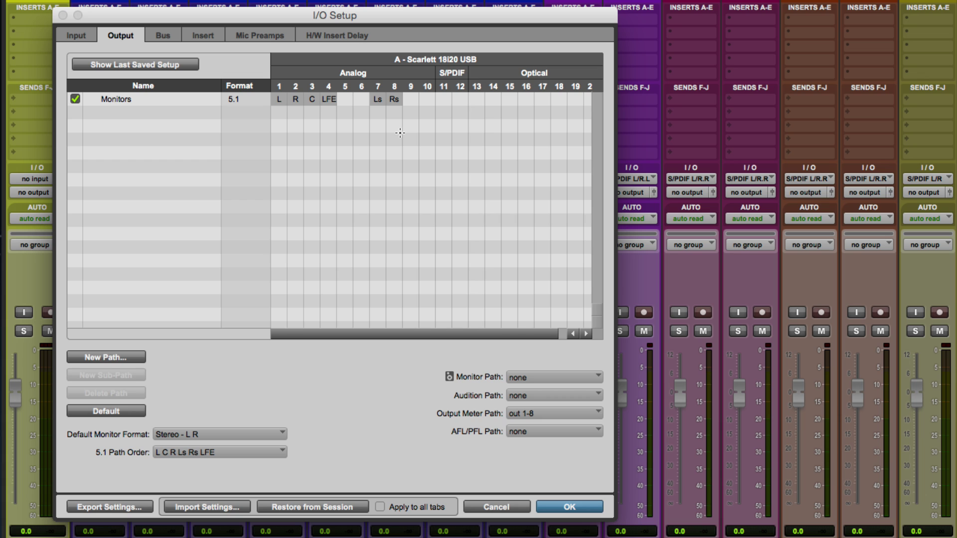
- Set both the Monitor Path and the Audition Path to Monitors (5.1)
left_click(539, 374)
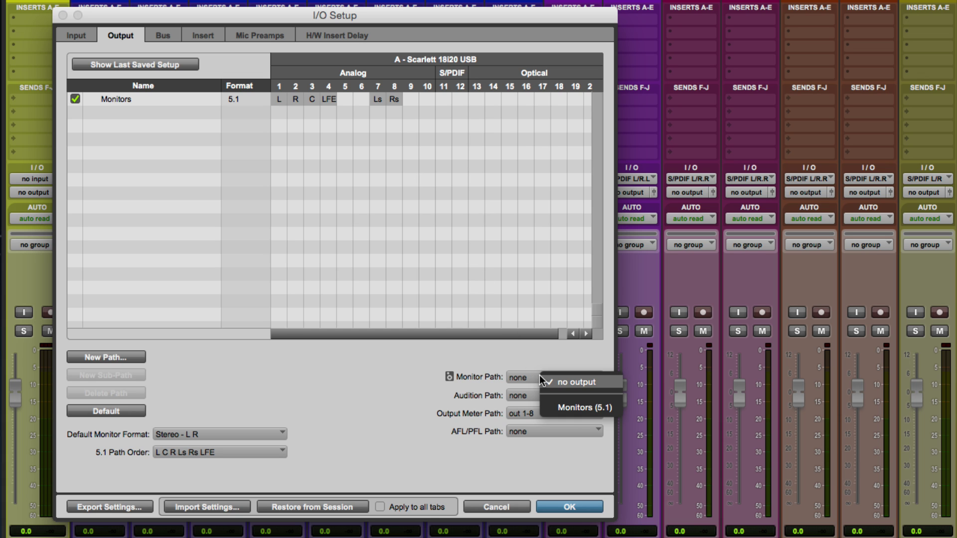
left_click(560, 408)
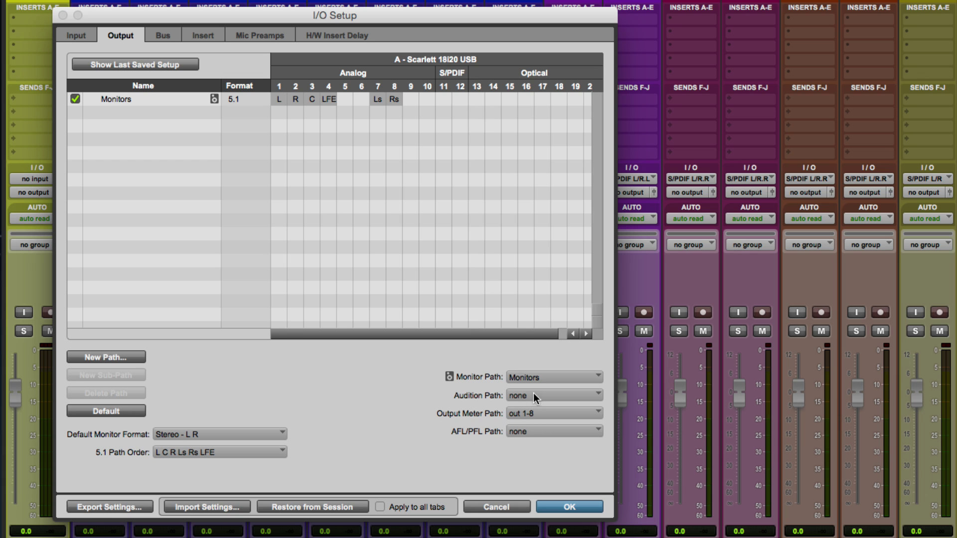
left_click(533, 397)
left_click(553, 426)
- Switch to the Bus page and expand the Monitors bus to show its sub-paths
left_click(165, 34)
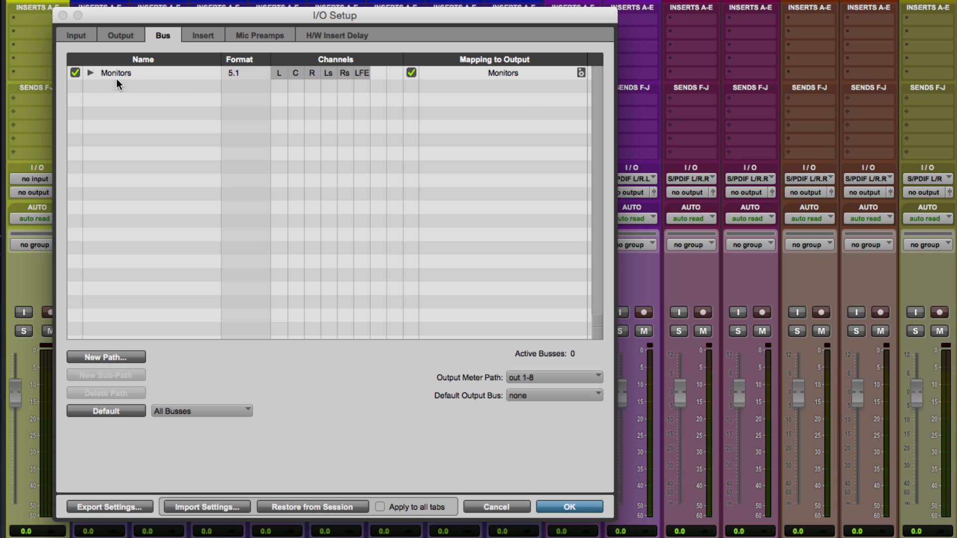
left_click(91, 72)
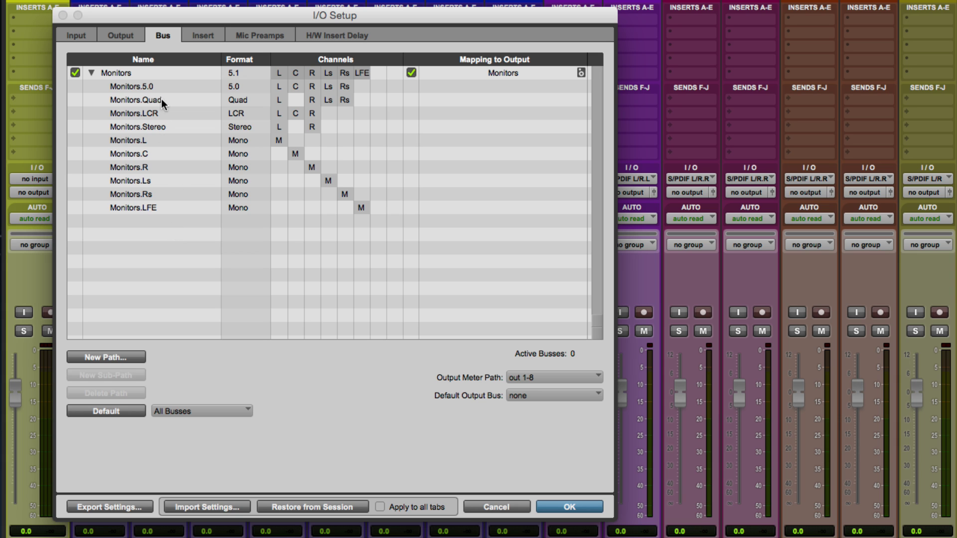
- Delete the Monitors bus and create a new 5.1-format bus named '5.1'
left_click(123, 73)
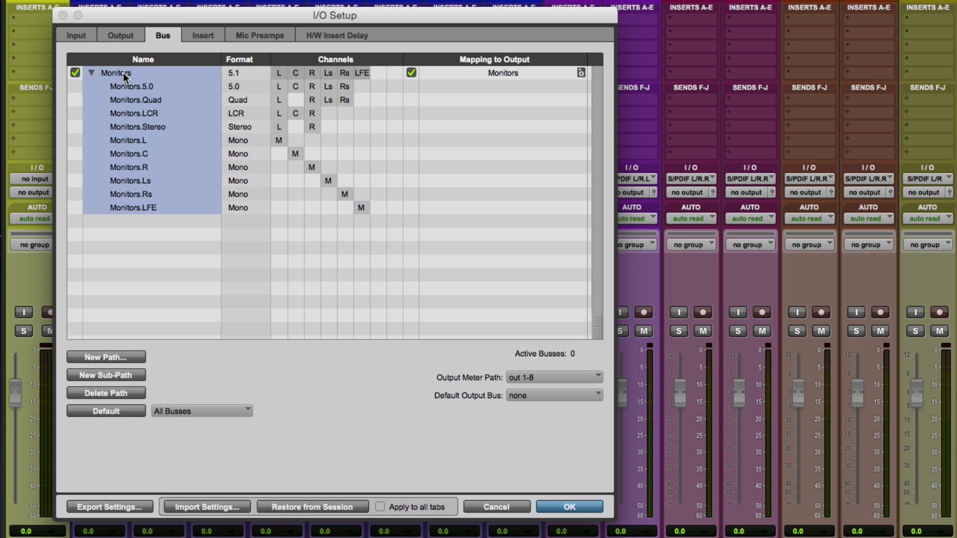
key("Delete")
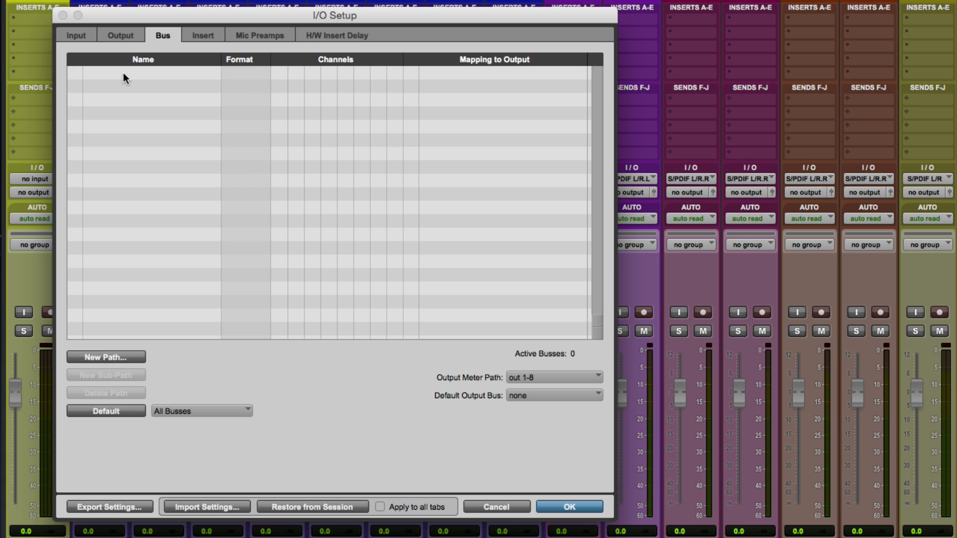
left_click(119, 358)
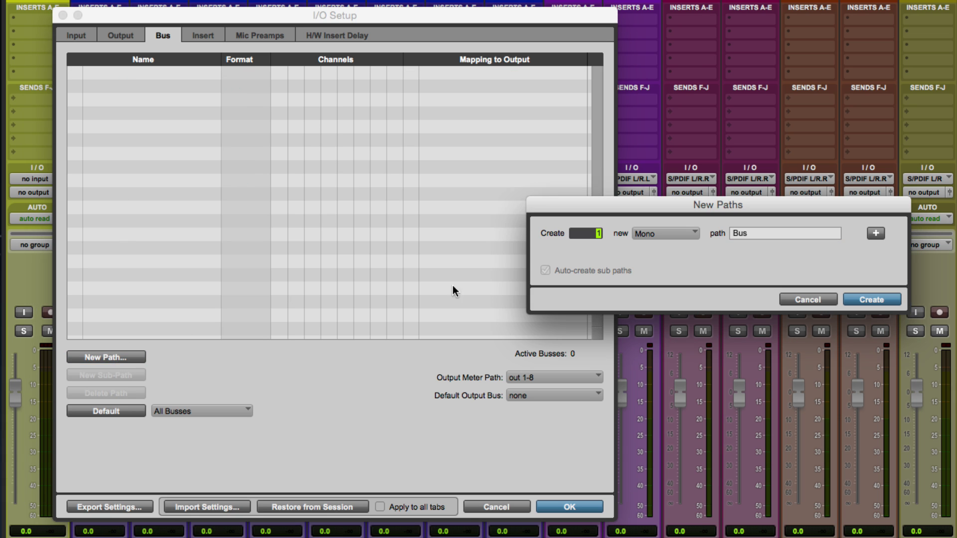
left_click(637, 232)
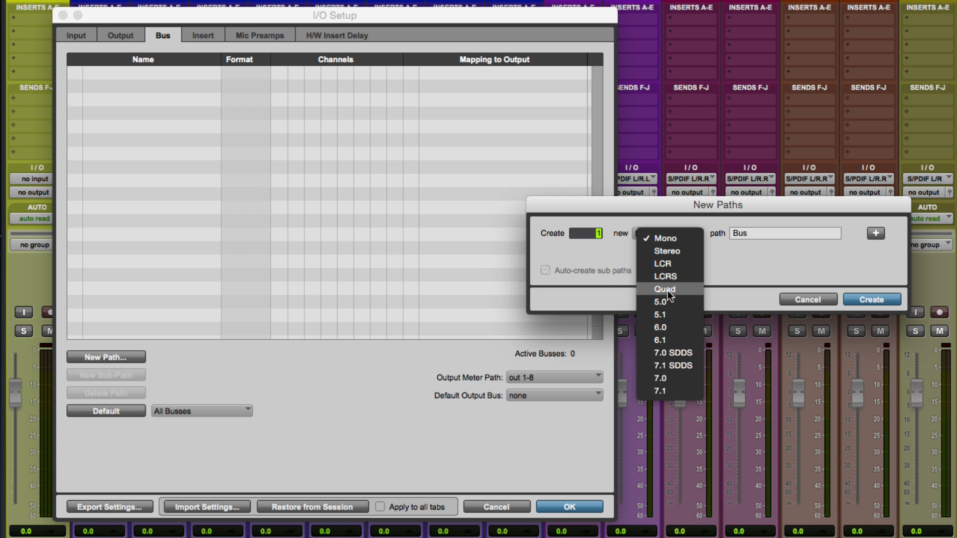
left_click(669, 314)
key("Tab")
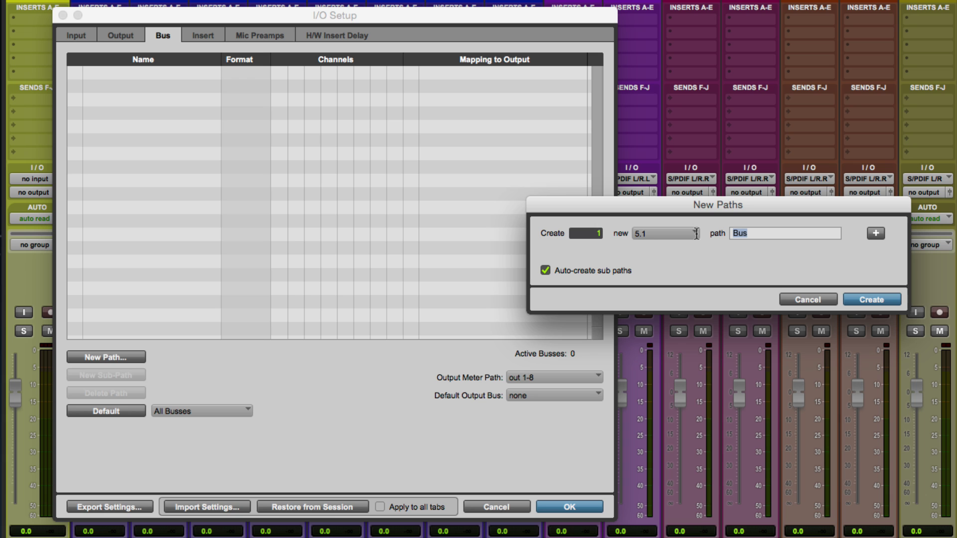
type("5.1")
left_click(861, 299)
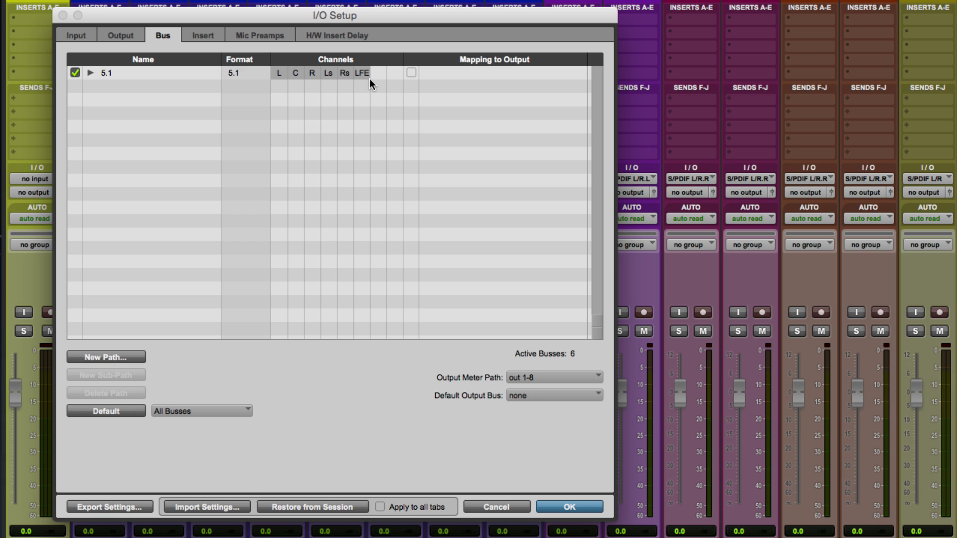
- Map the 5.1 bus to the Monitors output and return to the bus list
left_click(412, 72)
left_click(129, 36)
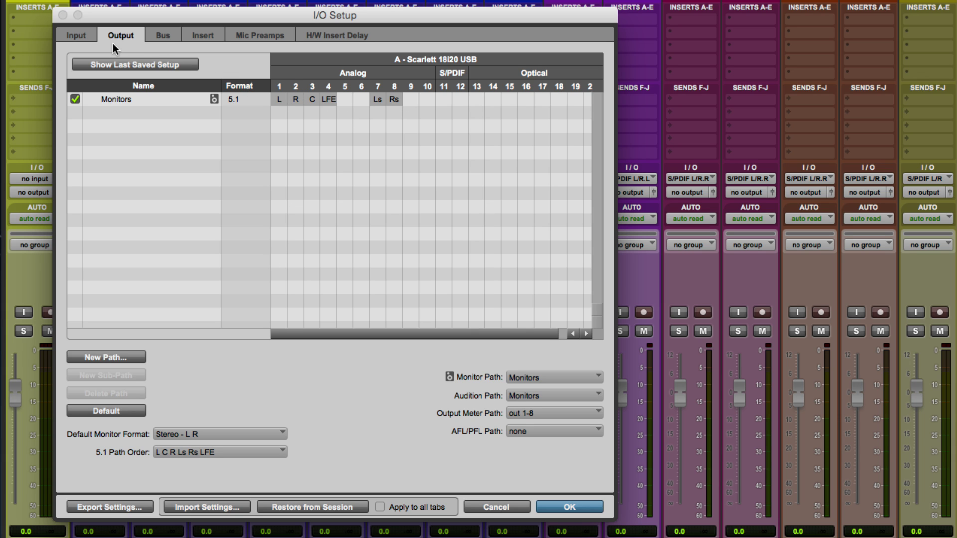
left_click(164, 36)
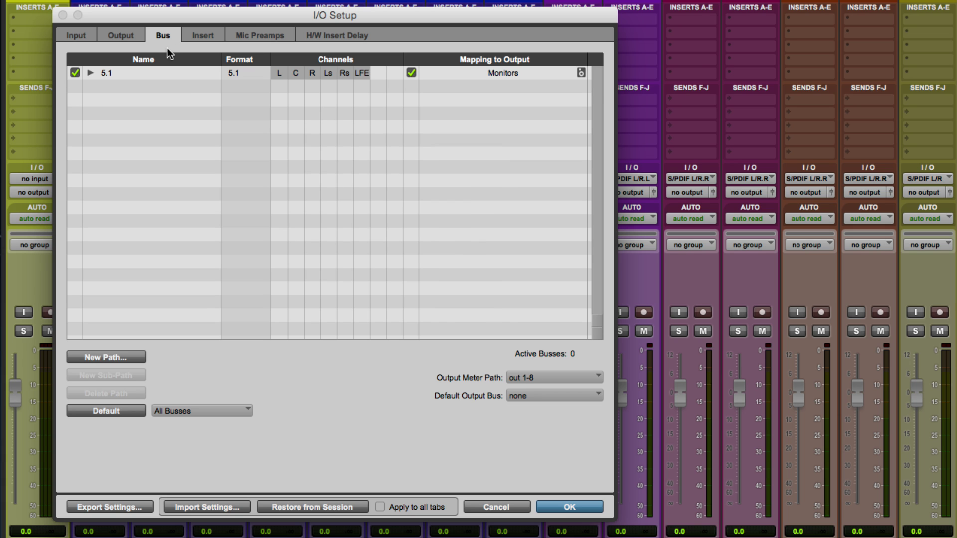
- Expand the 5.1 bus and delete its Quad and 5.0 sub-paths
left_click(90, 73)
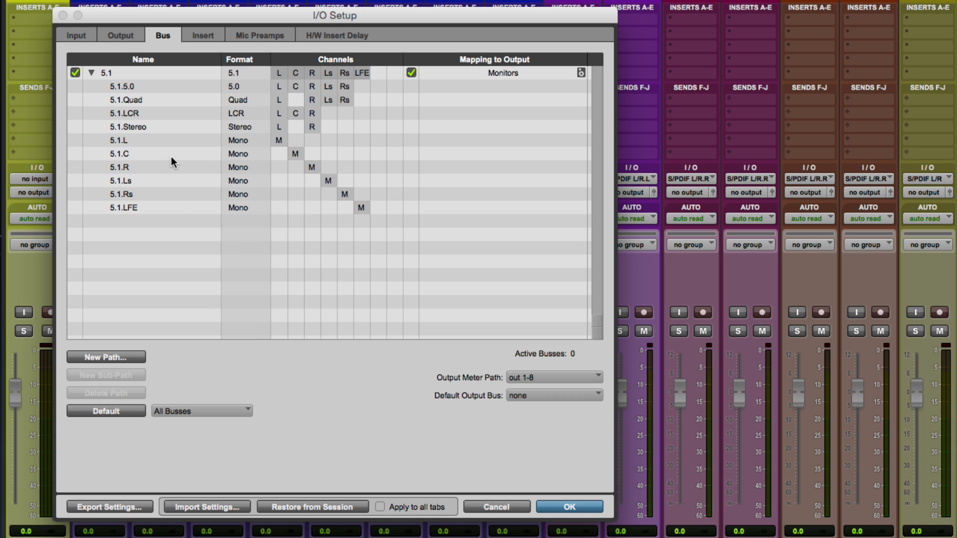
left_click(140, 101)
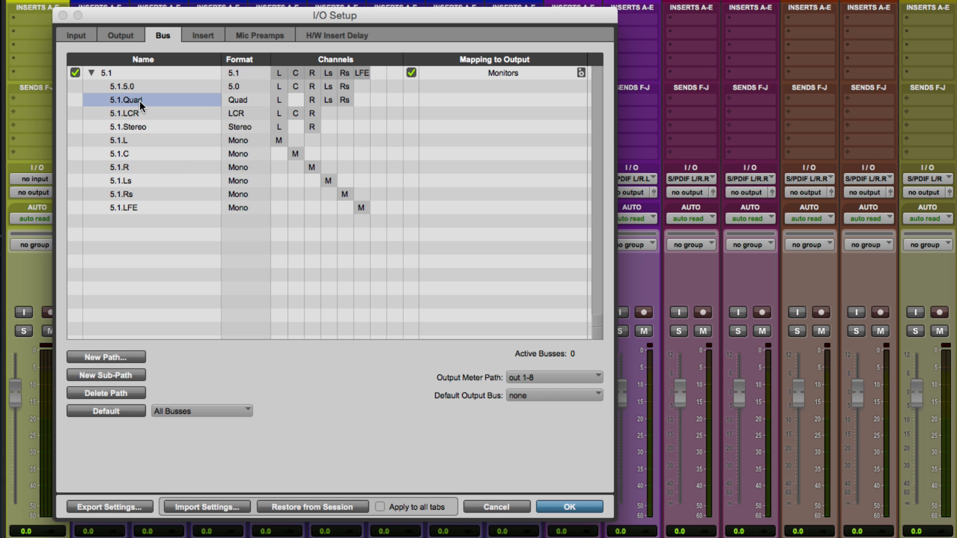
key("Delete")
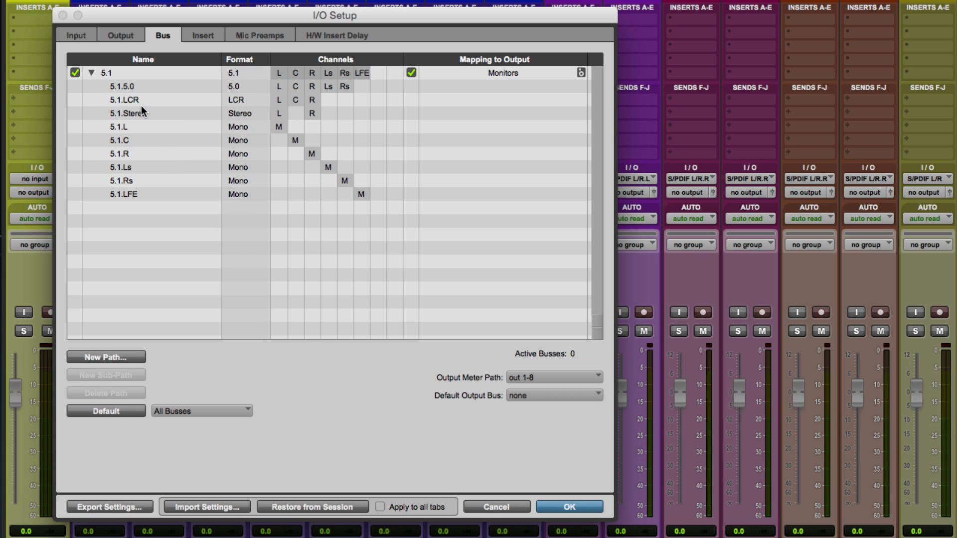
left_click(136, 87)
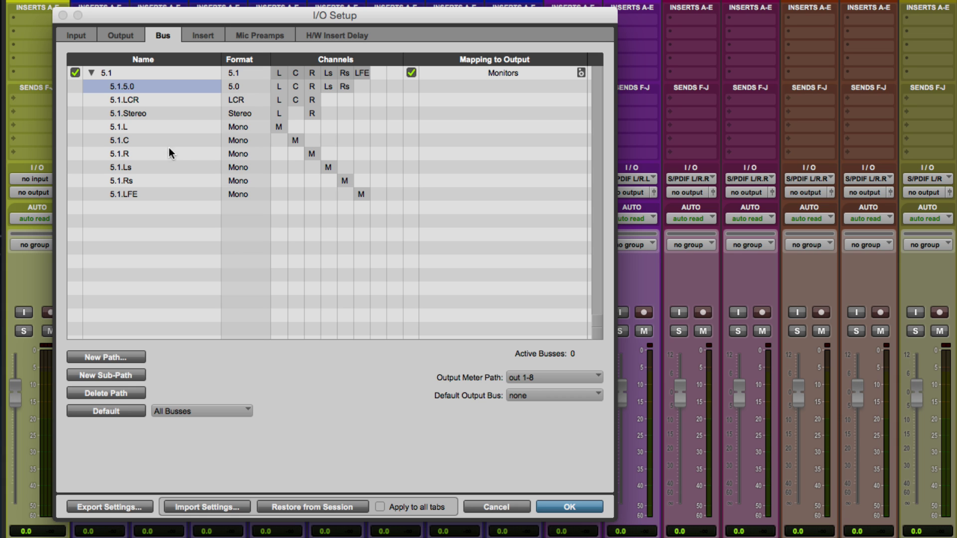
key("BackSpace")
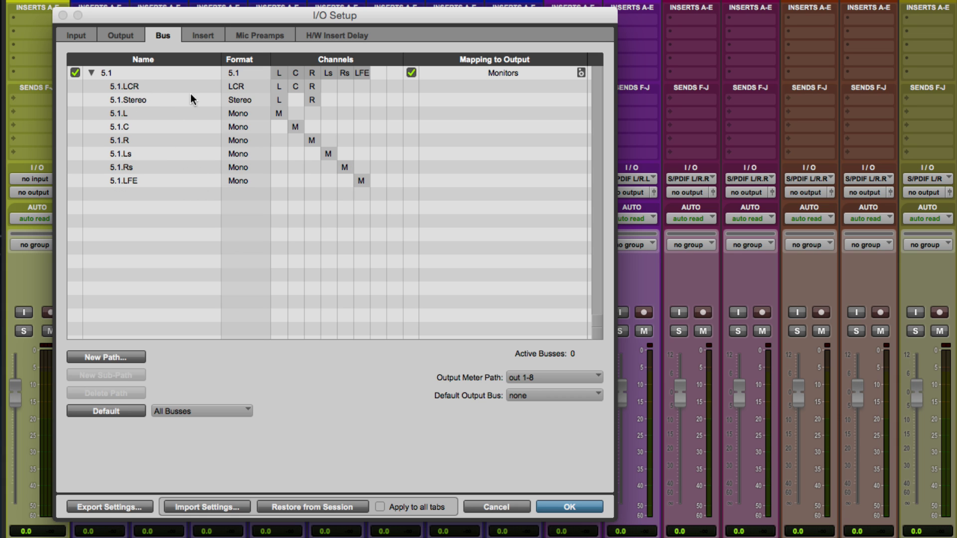
- Delete the mono L, R, Ls, Rs and LFE sub-paths, leaving LCR, Stereo and C
left_click(136, 113)
key("BackSpace")
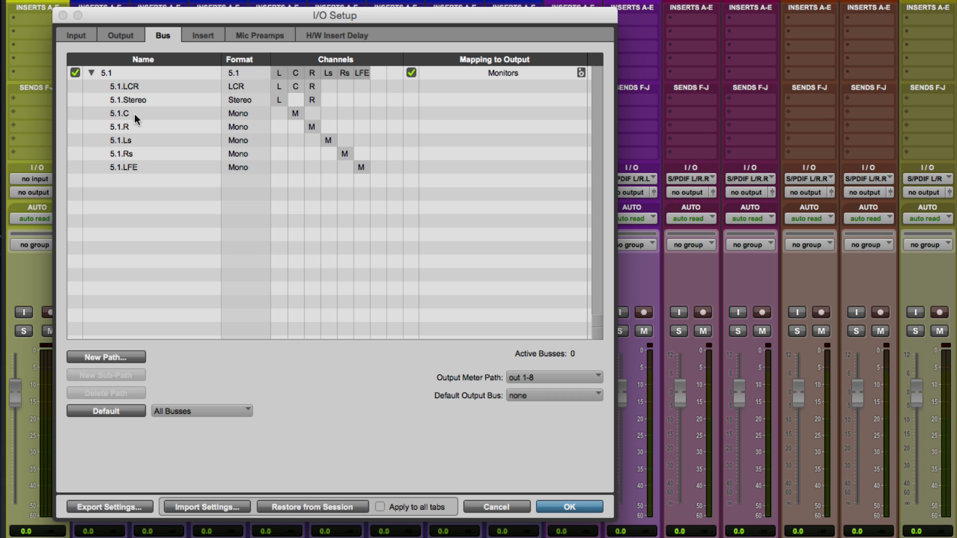
left_click(129, 127)
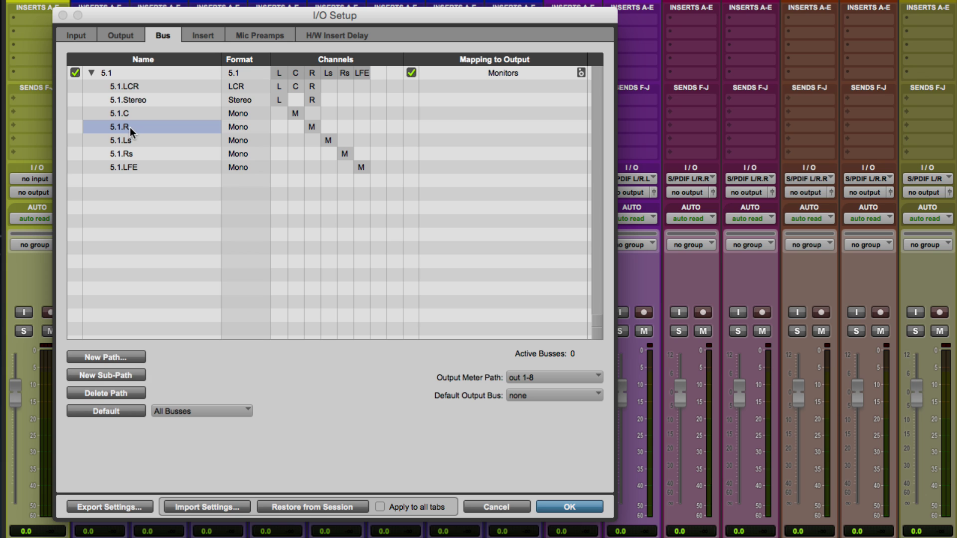
key("BackSpace")
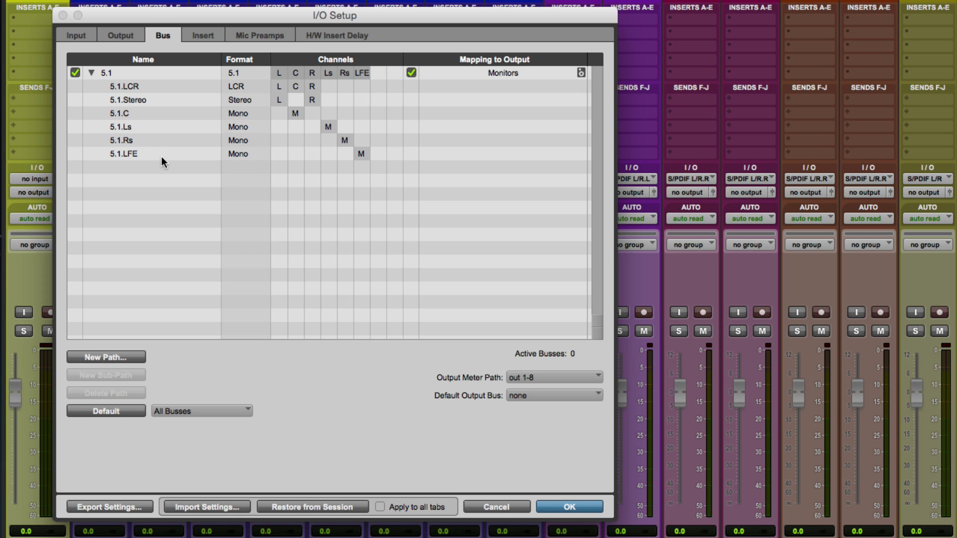
left_click(140, 127)
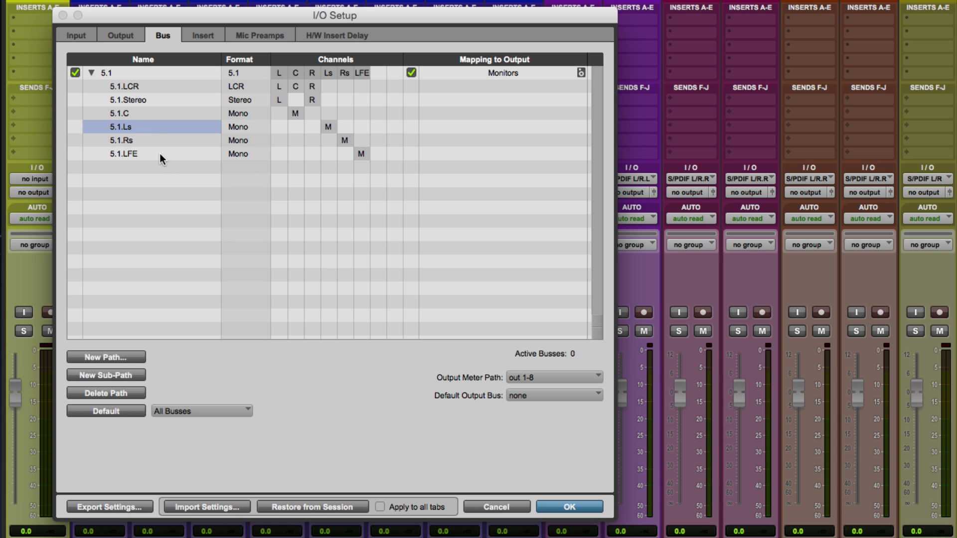
key("BackSpace")
left_click(143, 128)
key("BackSpace")
left_click(143, 129)
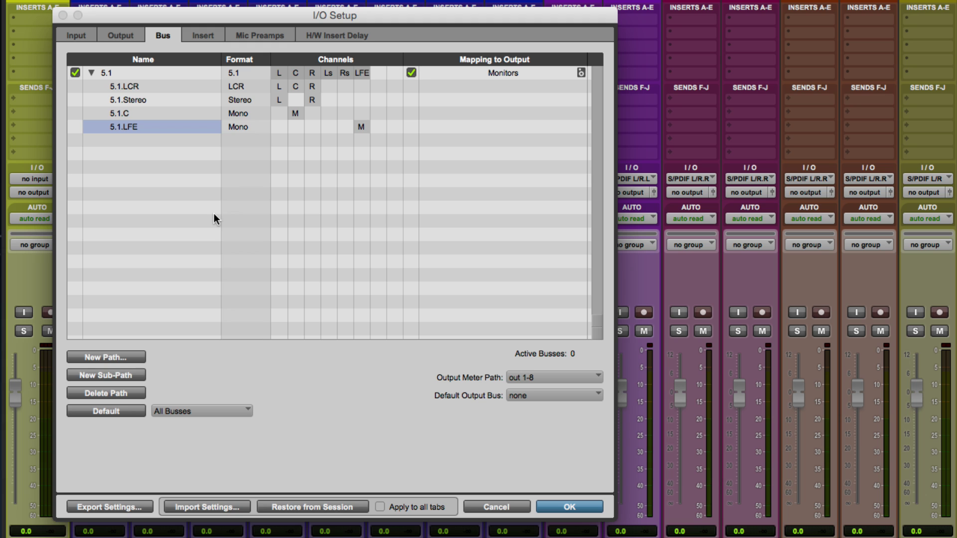
key("BackSpace")
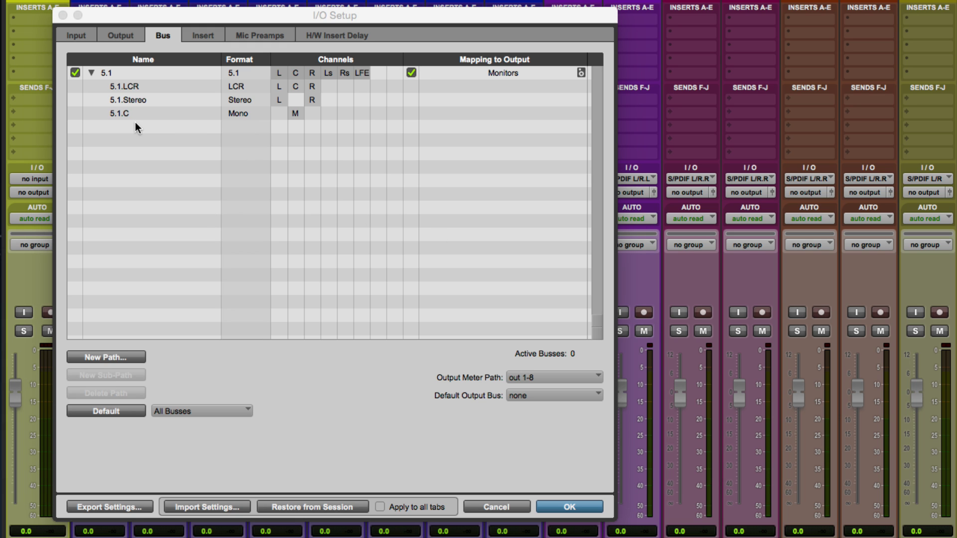
- Move the 5.1.C sub-path above 5.1.LCR in the bus list
left_click_drag(124, 114, 136, 97)
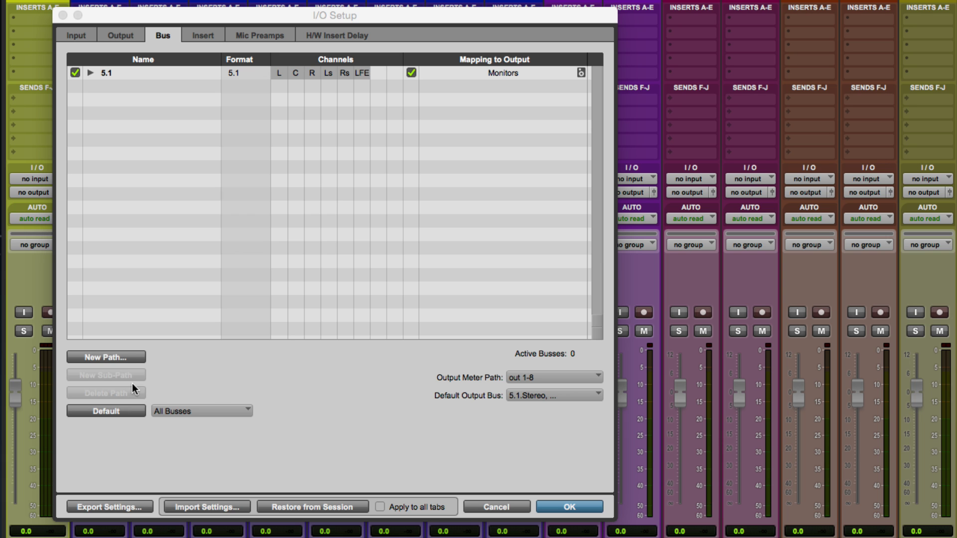
- Create a 5.1 bus named 'Reverb' with auto-created sub-paths, then briefly check them
left_click(115, 357)
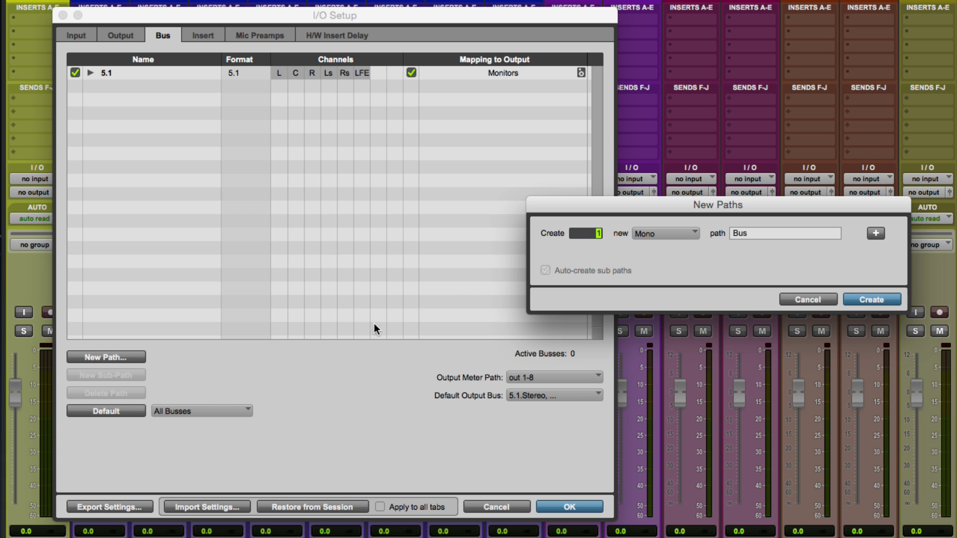
left_click(669, 235)
left_click(680, 306)
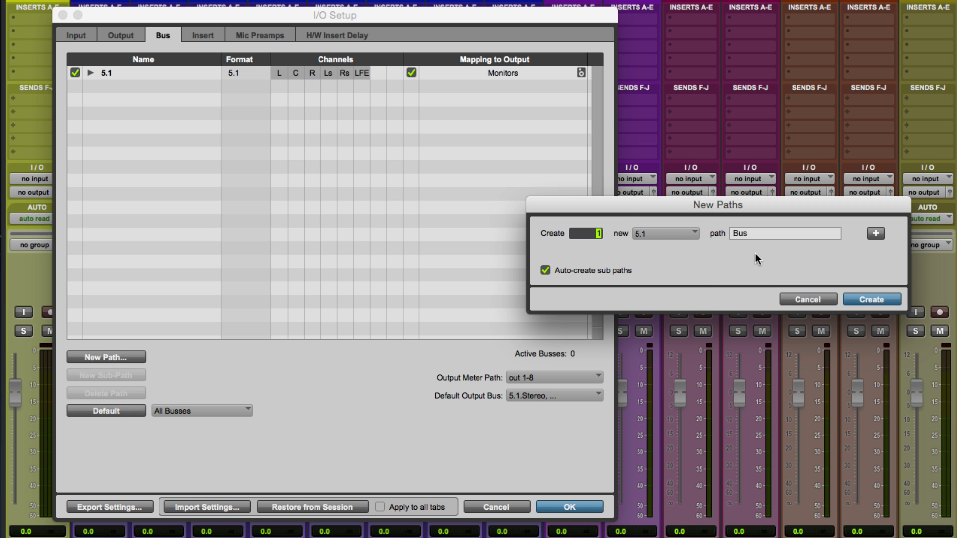
left_click(724, 234)
type("Reverb")
key("Return")
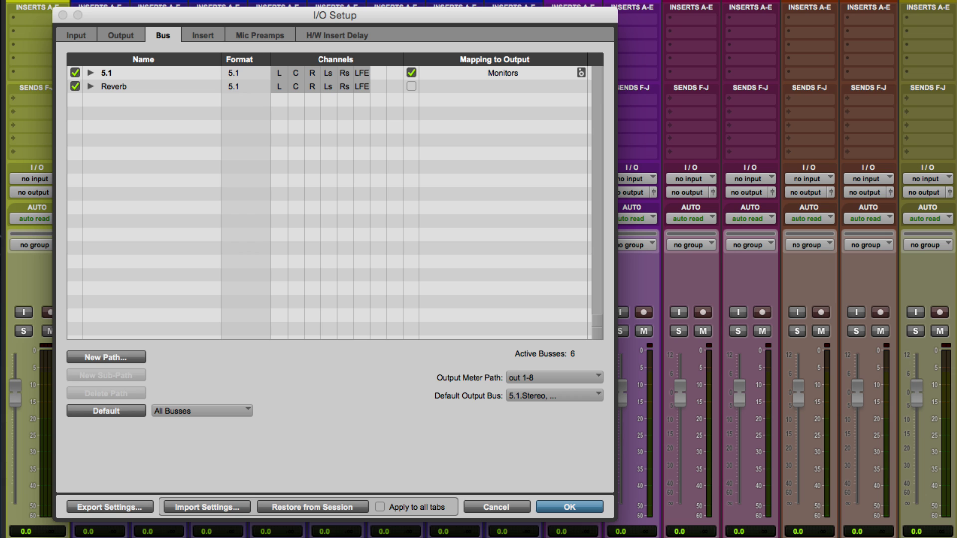
left_click(91, 87)
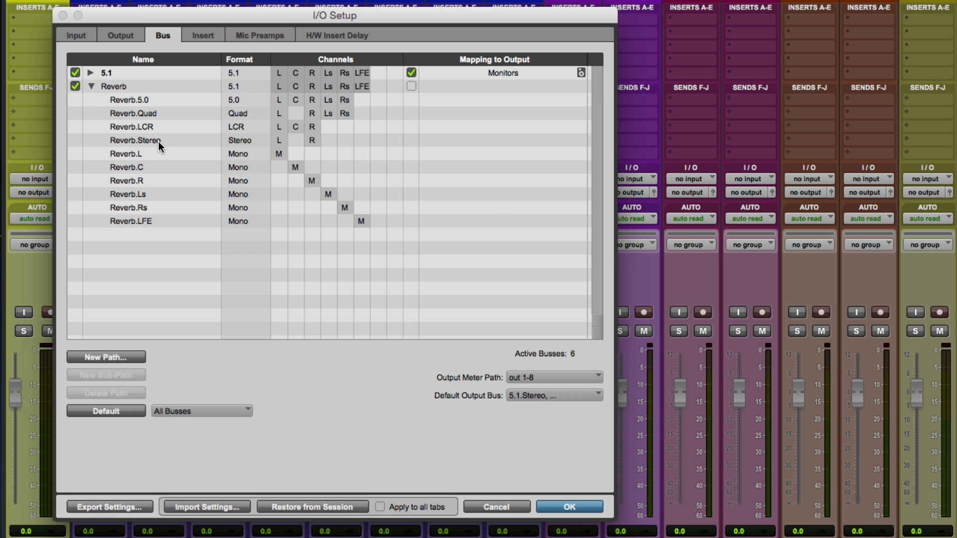
left_click(90, 87)
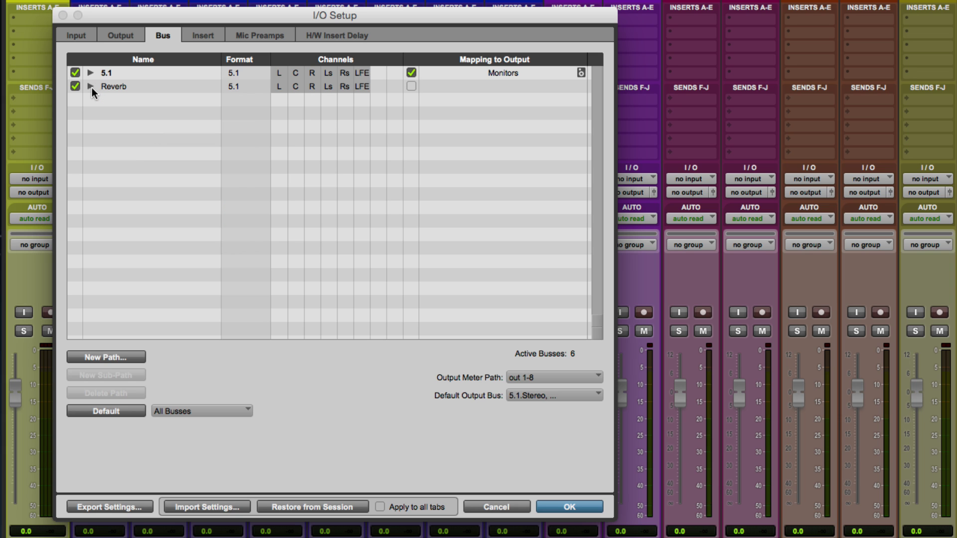